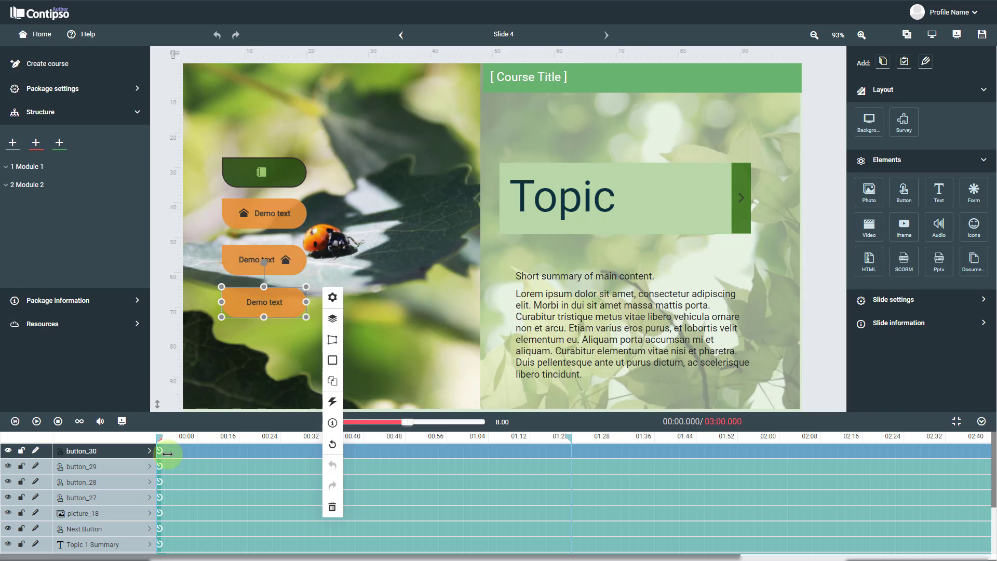
# Delay the start of button_30 on the timeline to about 21 seconds
pyautogui.moveTo(159, 452); pyautogui.dragTo(399, 450)
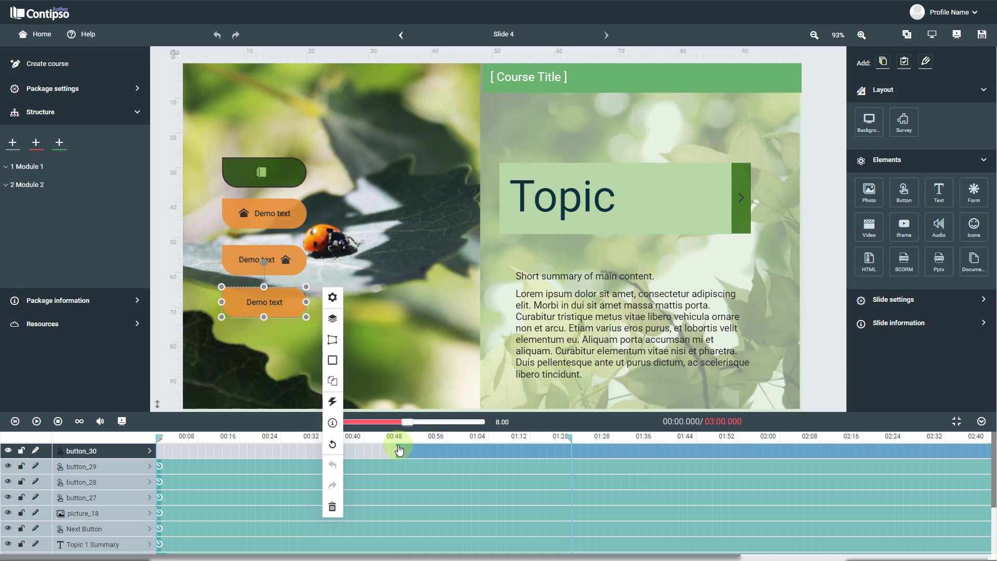
pyautogui.moveTo(399, 450); pyautogui.dragTo(268, 450)
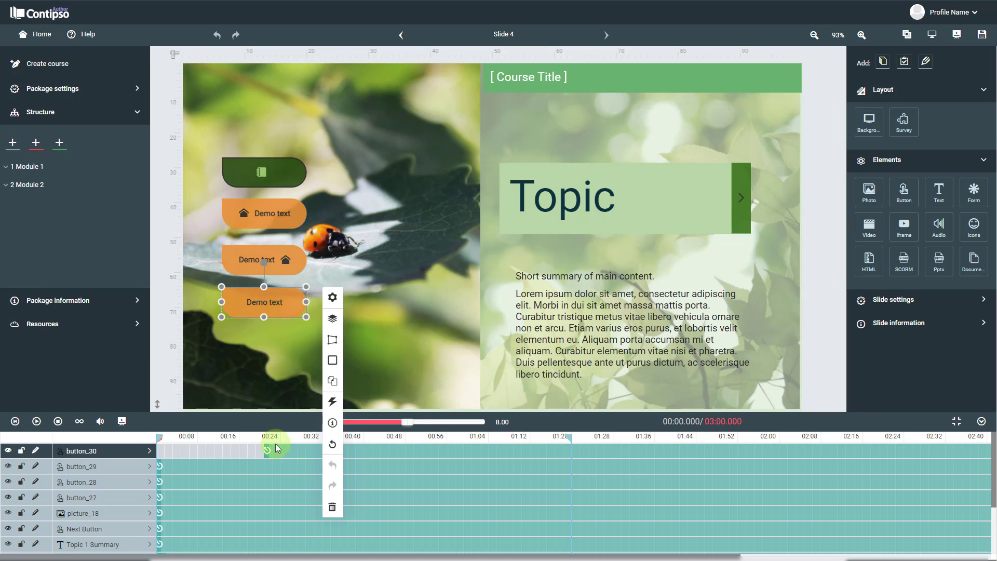
pyautogui.moveTo(408, 421); pyautogui.dragTo(365, 423)
pyautogui.click(604, 458)
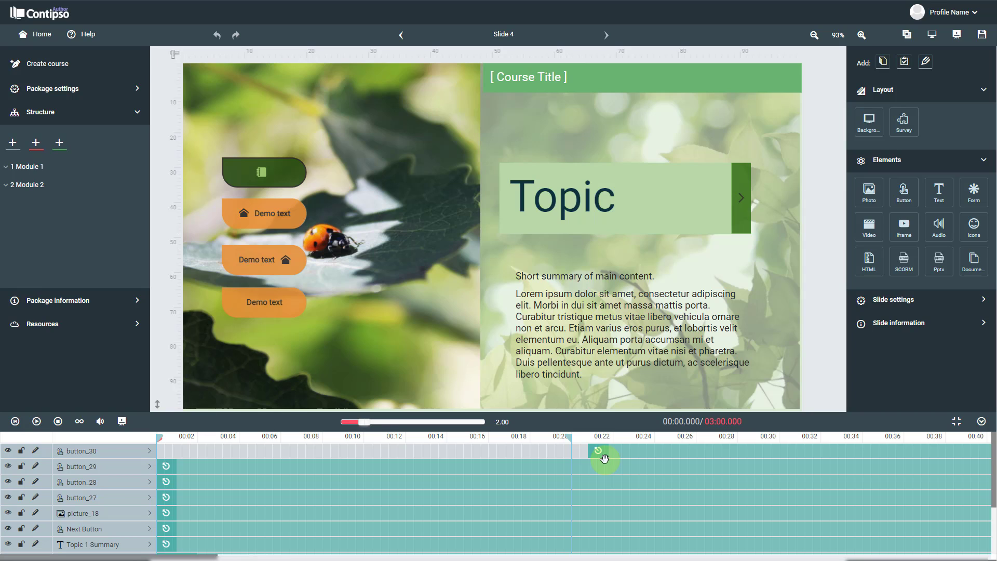
# Start button_30 at the beginning of the slide with an entry transition of about 7 seconds, and preview it
pyautogui.moveTo(607, 449); pyautogui.dragTo(305, 438)
pyautogui.click(36, 422)
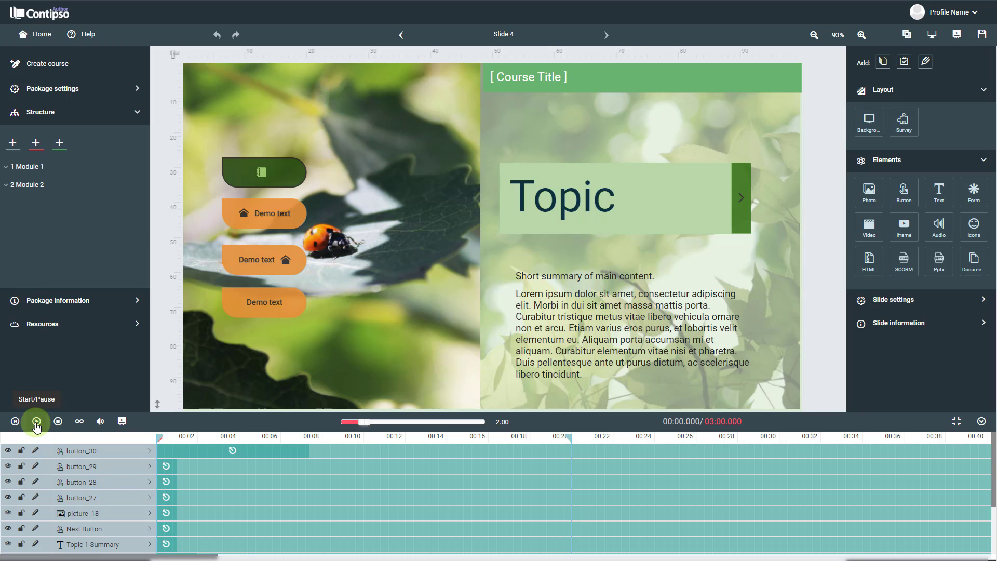
pyautogui.click(36, 421)
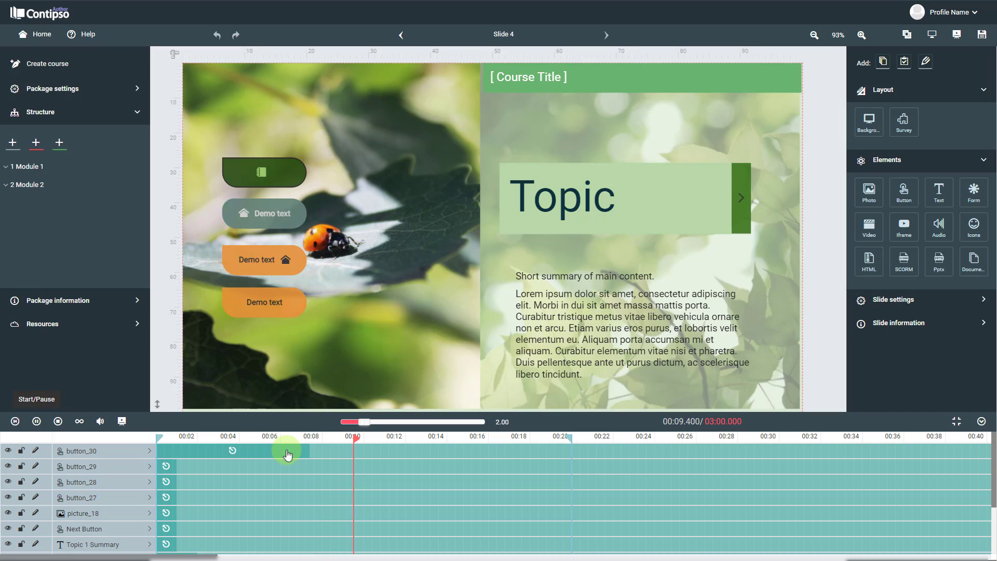
pyautogui.press('space')
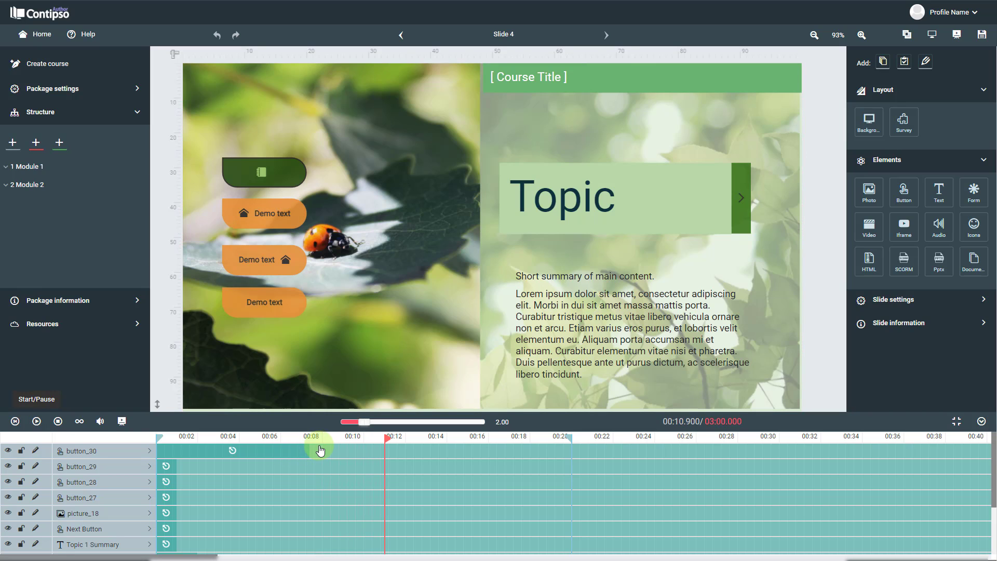
# Stagger the starts of button_30, button_29, button_28 and button_27 at about 2.2, 1.2, 0.4 and 0.2 seconds, and preview the slide
pyautogui.moveTo(320, 451); pyautogui.dragTo(290, 456)
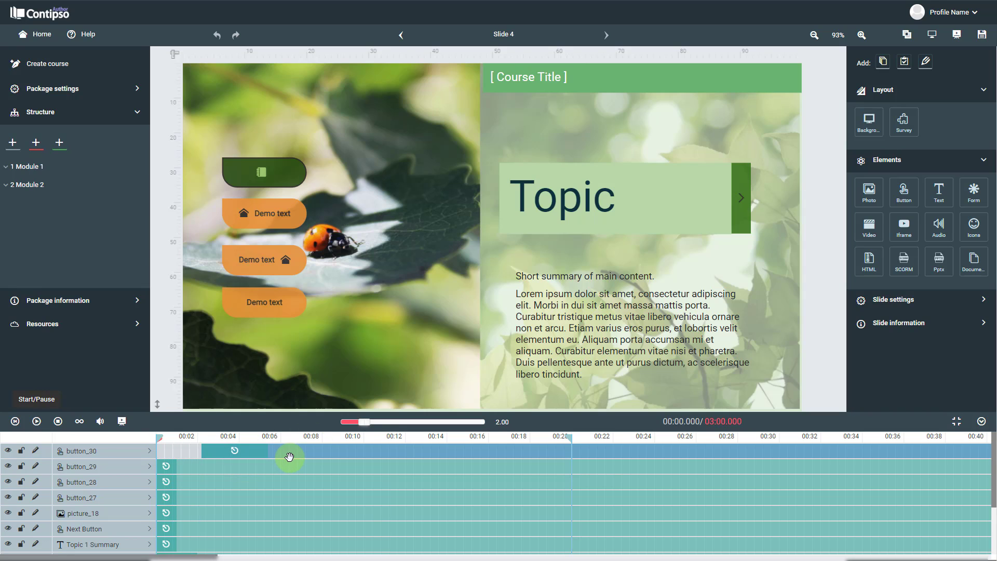
pyautogui.moveTo(211, 467); pyautogui.dragTo(234, 469)
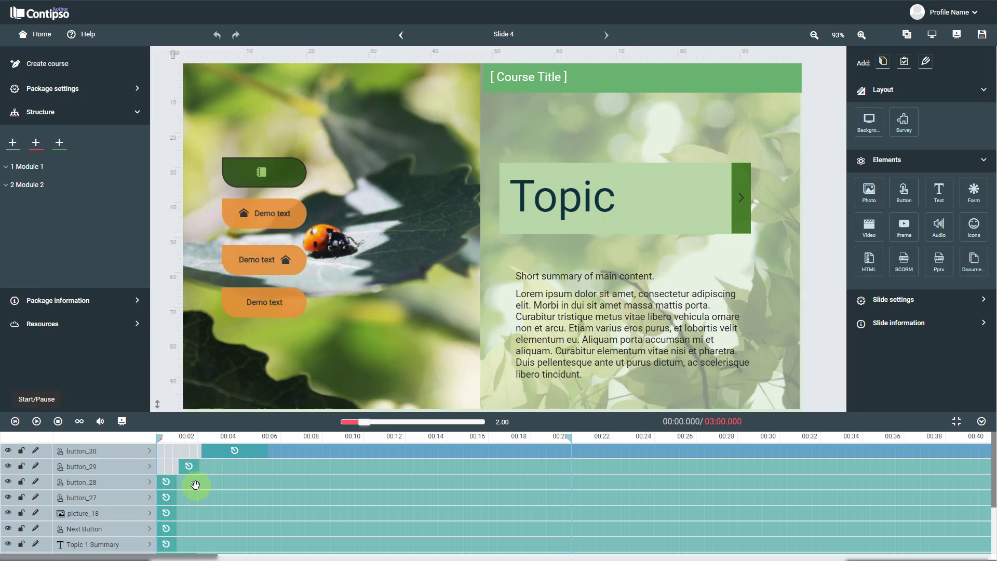
pyautogui.moveTo(195, 485); pyautogui.dragTo(205, 485)
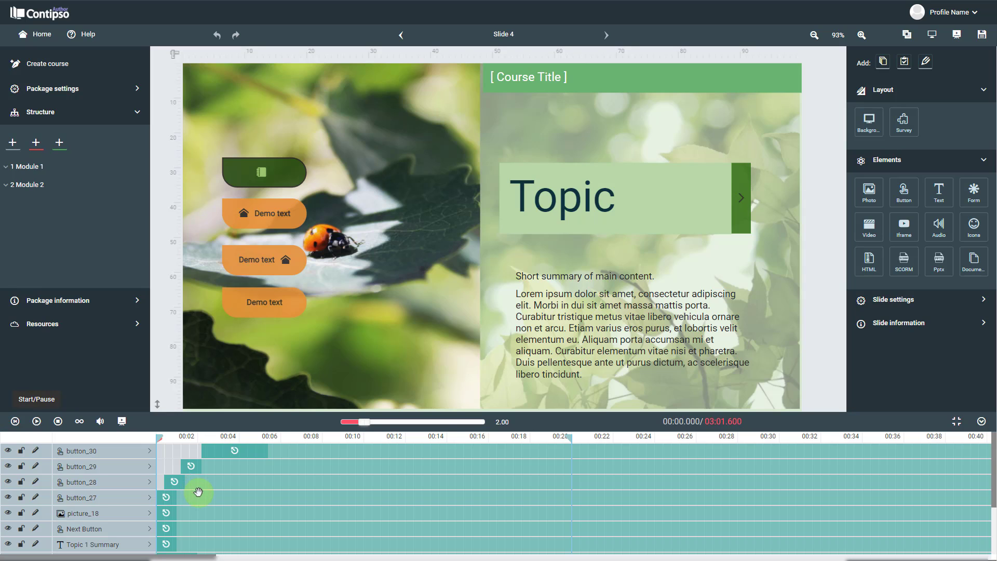
pyautogui.moveTo(200, 498); pyautogui.dragTo(204, 499)
pyautogui.click(37, 422)
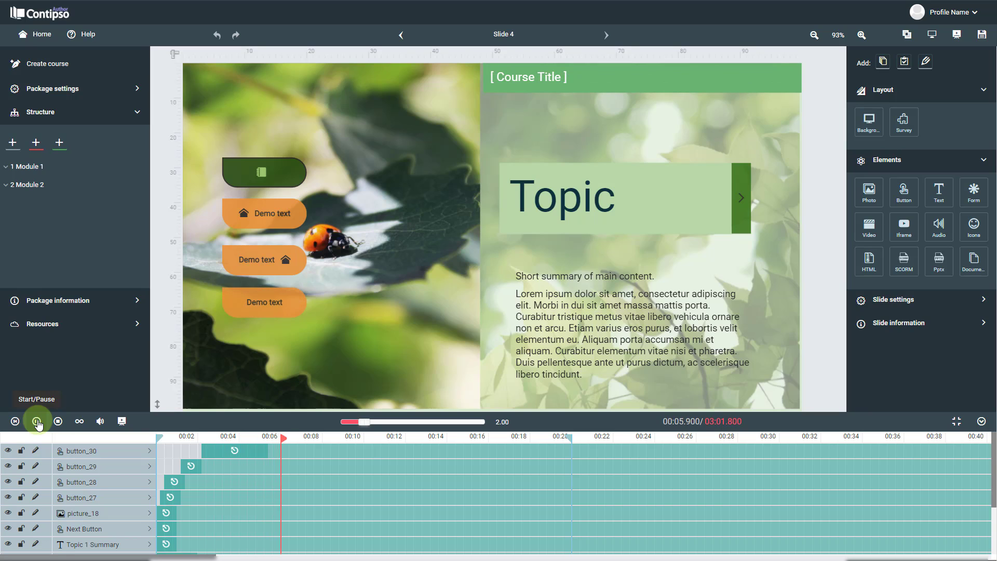
pyautogui.press('space')
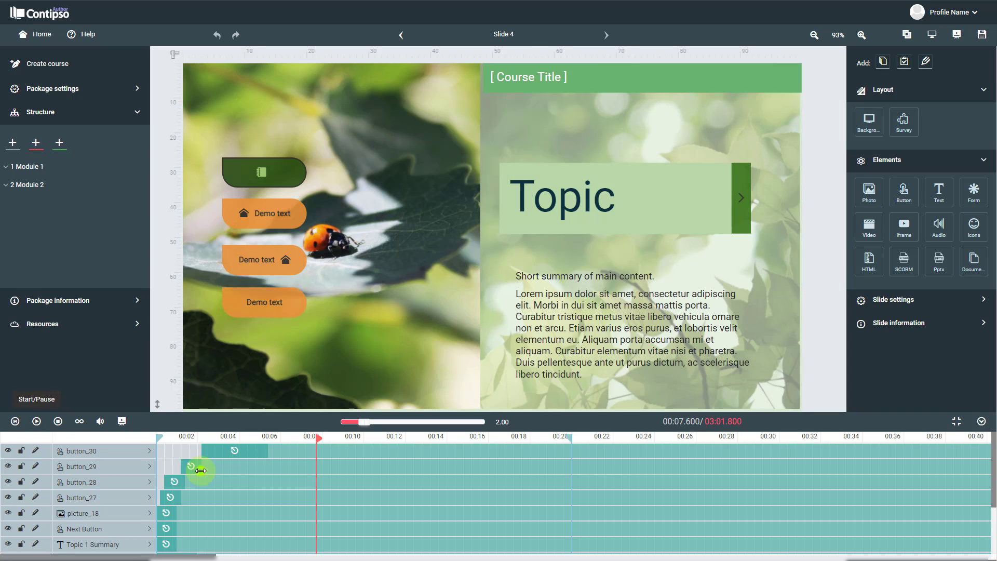
# Lengthen the entry transitions of button_29, button_28 and button_27 to about 2.6, 2.4 and 1.6 seconds, and preview the slide
pyautogui.moveTo(200, 471); pyautogui.dragTo(177, 507)
pyautogui.click(178, 497)
pyautogui.click(235, 456)
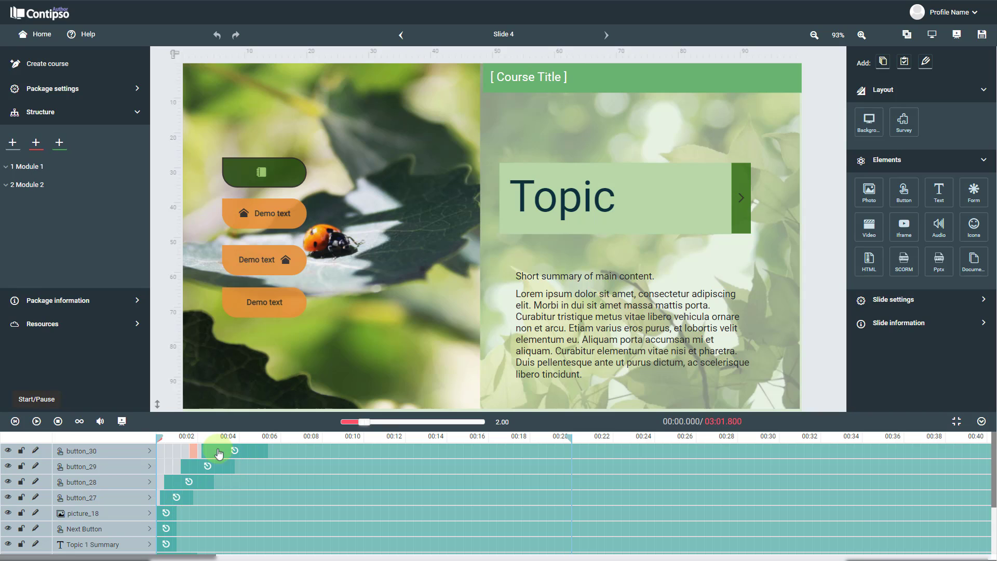
pyautogui.click(59, 421)
pyautogui.click(36, 423)
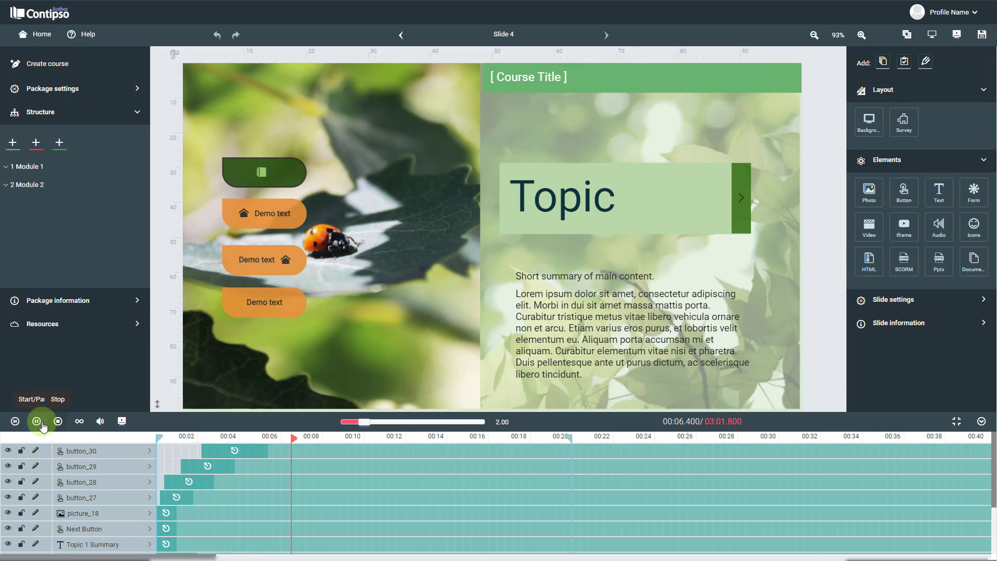
pyautogui.click(57, 422)
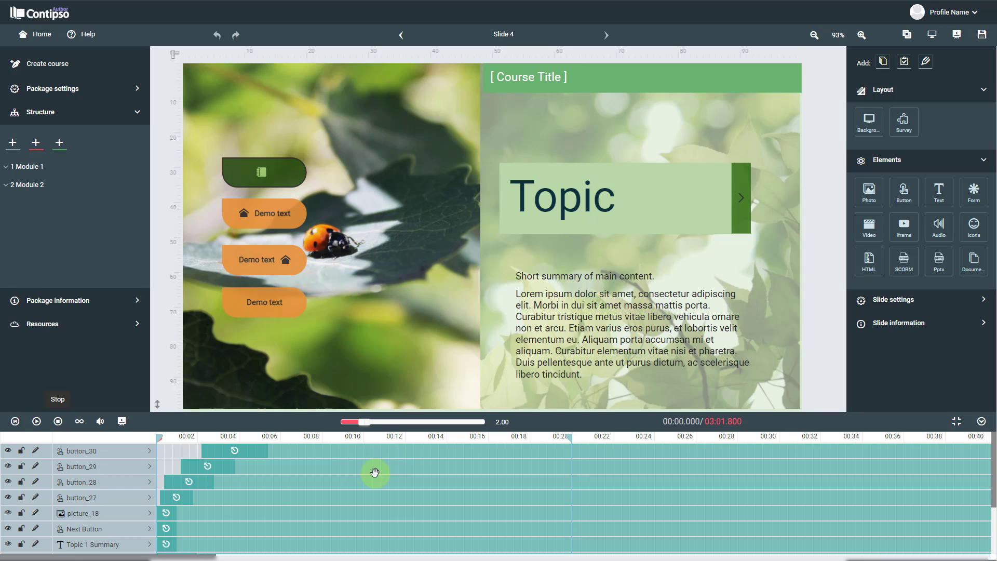
# Stagger the ends of button_30, button_29, button_28 and button_27 at about 02:57, 02:58, 02:59 and 03:00 on the timeline
pyautogui.moveTo(203, 556); pyautogui.dragTo(874, 554)
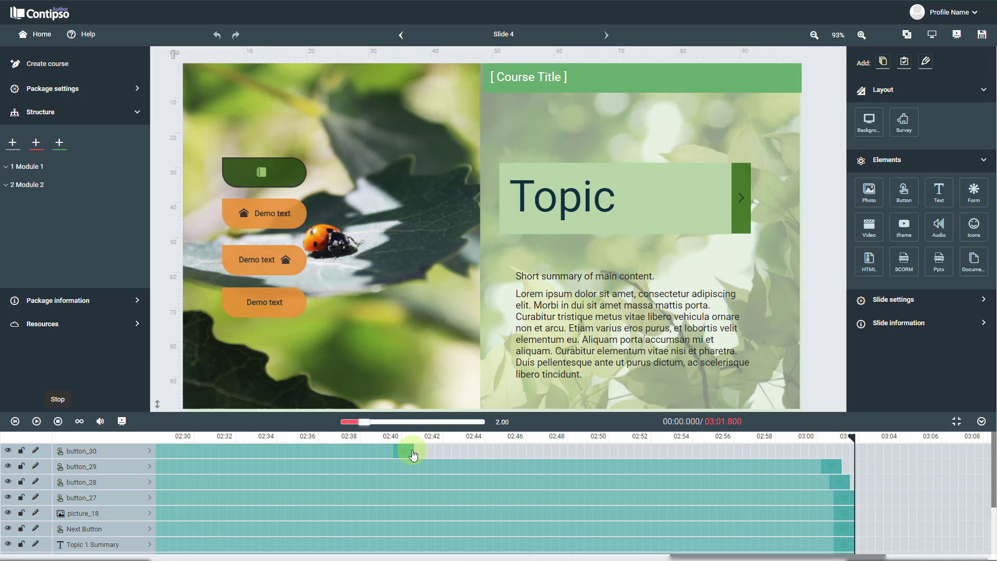
pyautogui.moveTo(413, 455); pyautogui.dragTo(755, 460)
pyautogui.moveTo(837, 465); pyautogui.dragTo(775, 464)
pyautogui.moveTo(850, 483); pyautogui.dragTo(794, 480)
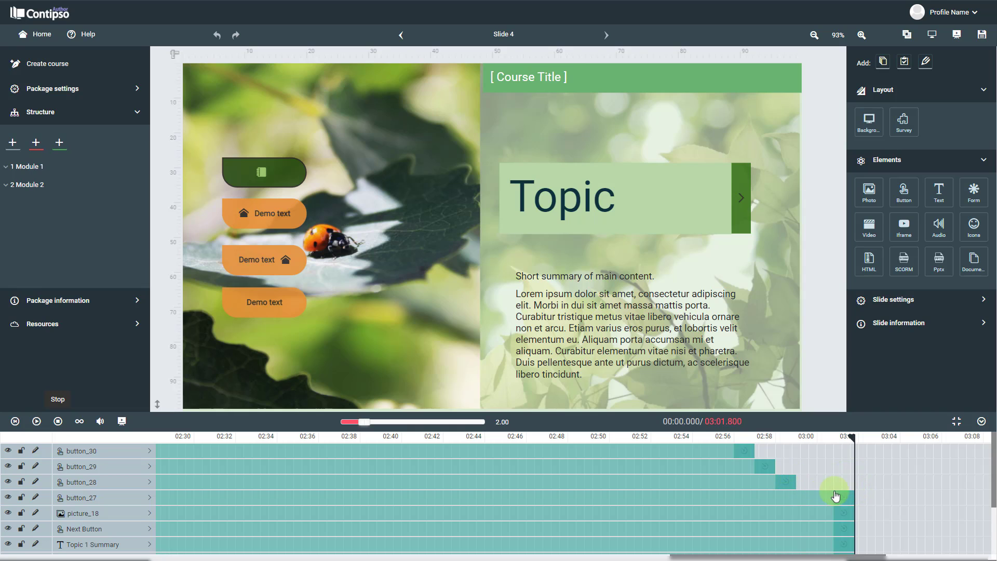
pyautogui.moveTo(855, 496); pyautogui.dragTo(813, 500)
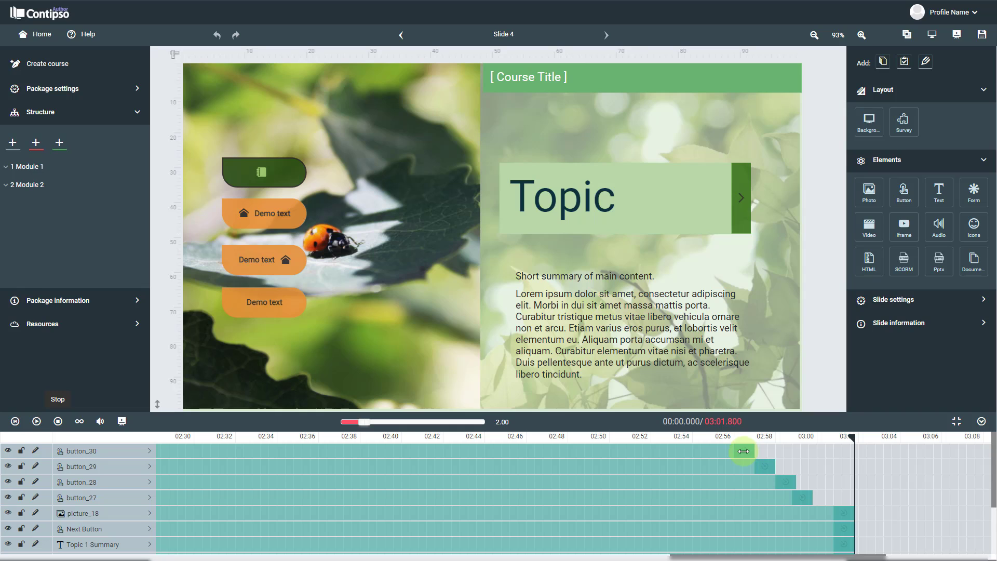
# Lengthen the exit transitions of button_30 to 2.4 seconds and button_29 to about 2 seconds, and check button_30's additional transition options
pyautogui.moveTo(737, 451)
pyautogui.mouseDown()
pyautogui.moveTo(706, 453)
pyautogui.moveTo(756, 465)
pyautogui.moveTo(734, 467)
pyautogui.moveTo(730, 455)
pyautogui.mouseUp()
pyautogui.click(756, 466)
pyautogui.click(731, 456)
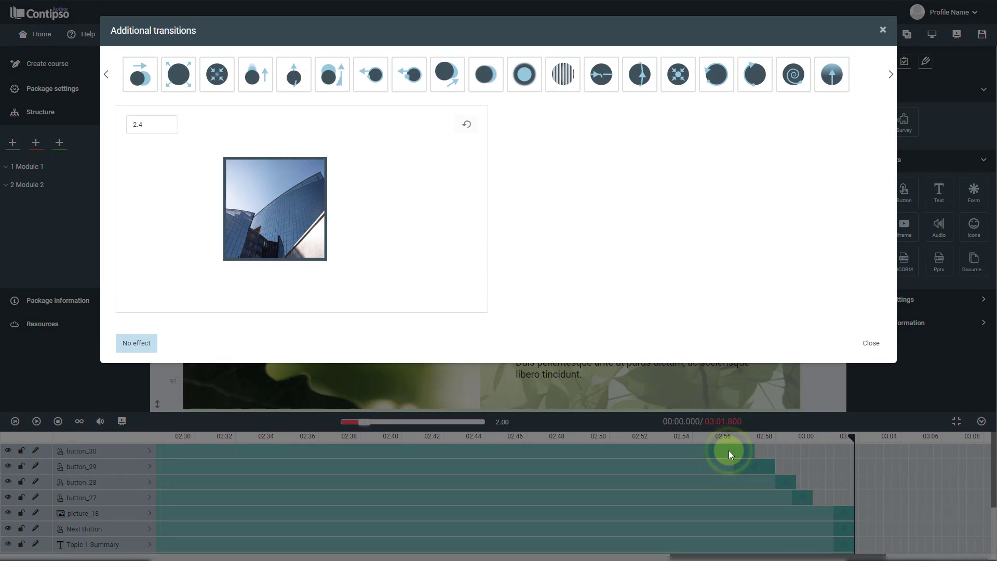
pyautogui.click(883, 30)
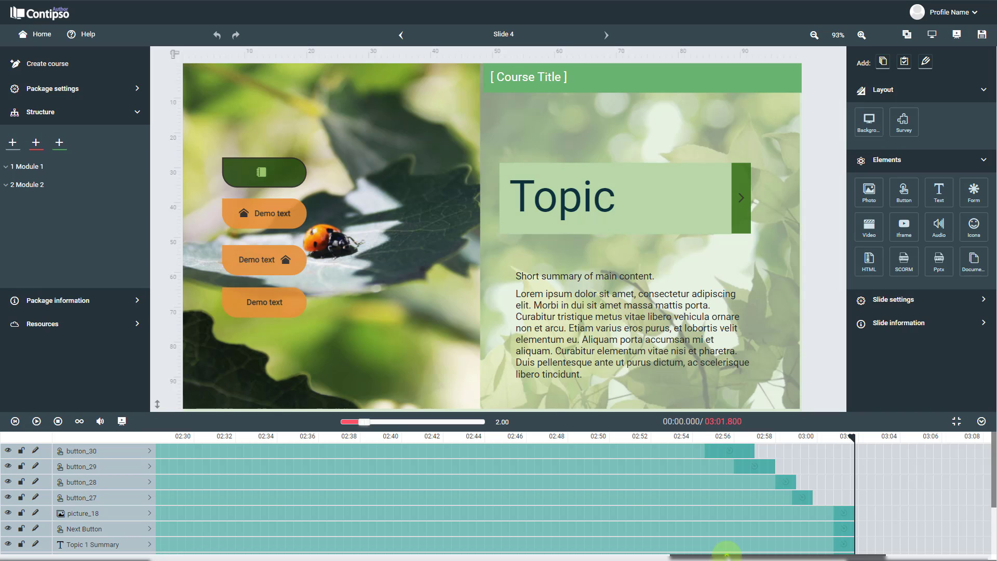
# Delay the start of picture_18 on the timeline to about 20 seconds
pyautogui.moveTo(726, 554); pyautogui.dragTo(24, 555)
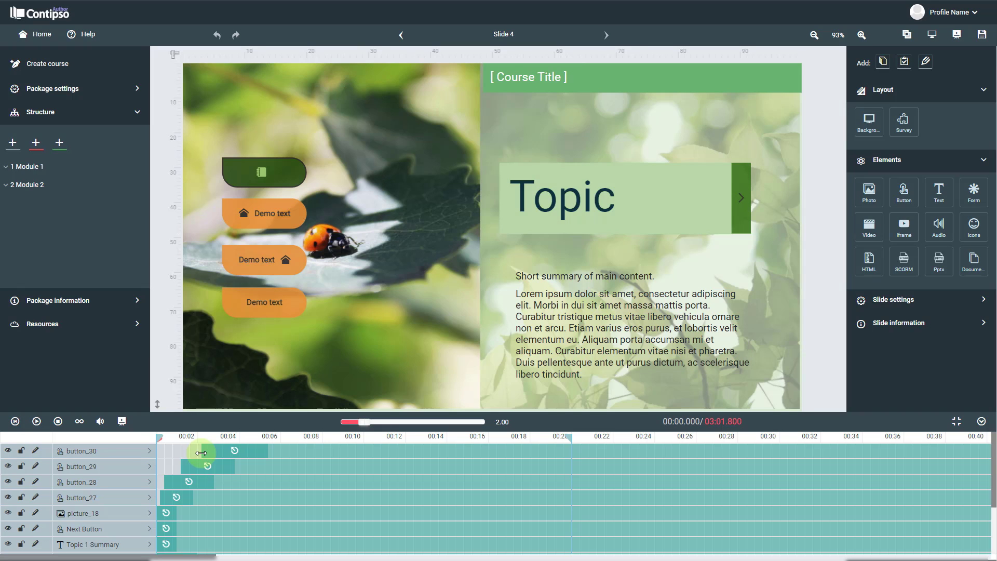
pyautogui.click(133, 512)
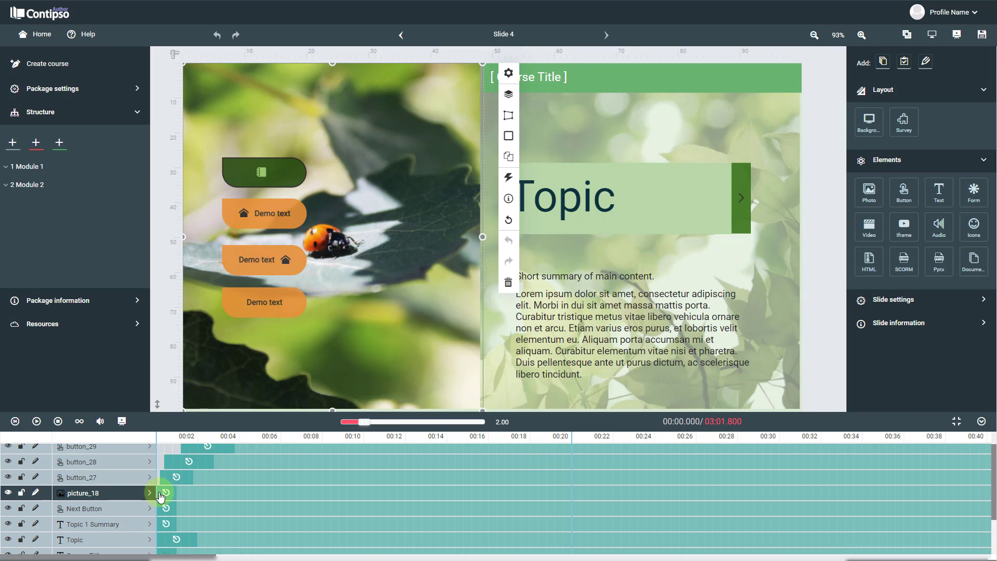
pyautogui.moveTo(161, 496); pyautogui.dragTo(580, 506)
pyautogui.moveTo(584, 498); pyautogui.dragTo(584, 498)
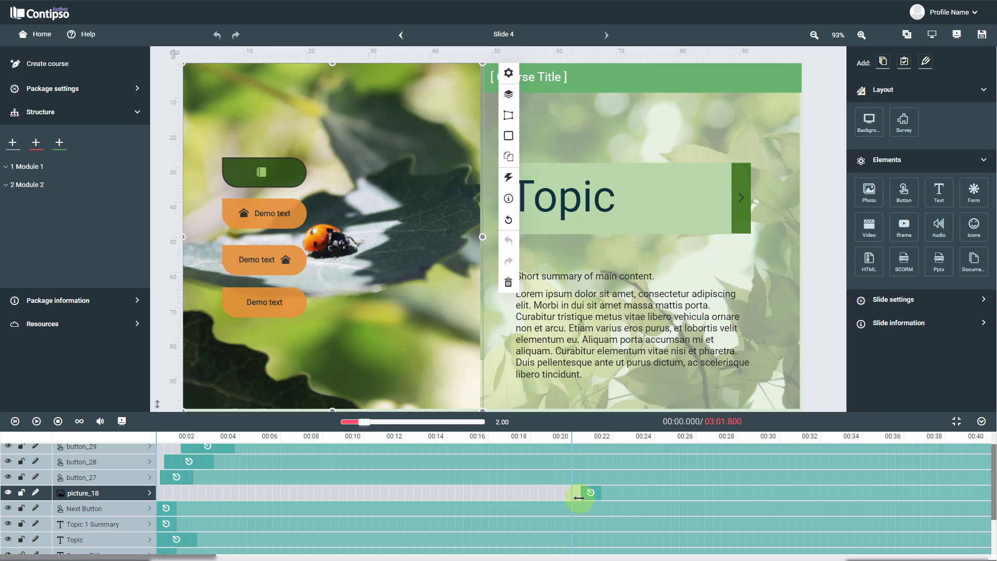
# Add four separate display segments for picture_18 between about 2 and 19 seconds, and preview the slide
pyautogui.moveTo(456, 504); pyautogui.dragTo(212, 497)
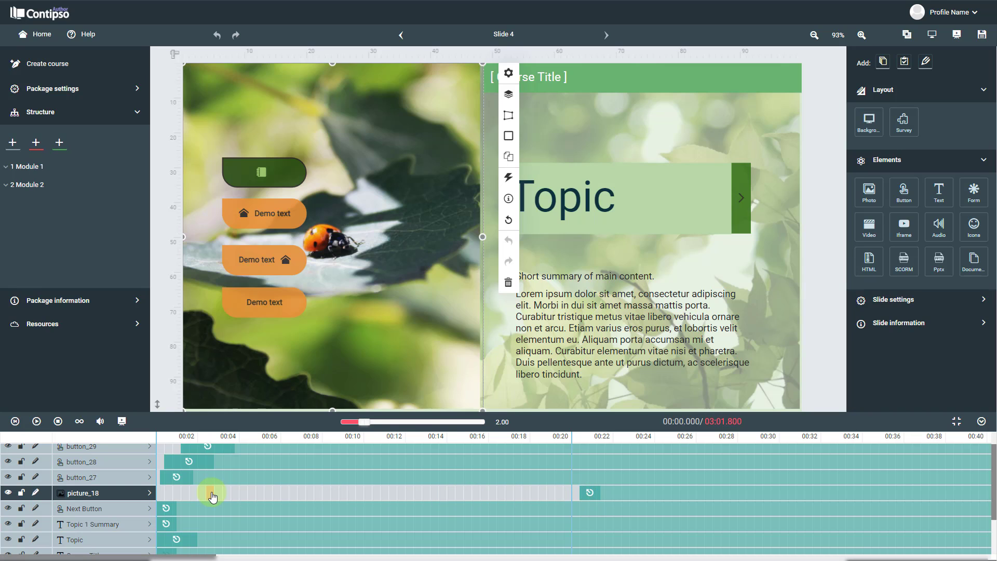
pyautogui.moveTo(212, 496); pyautogui.dragTo(542, 500)
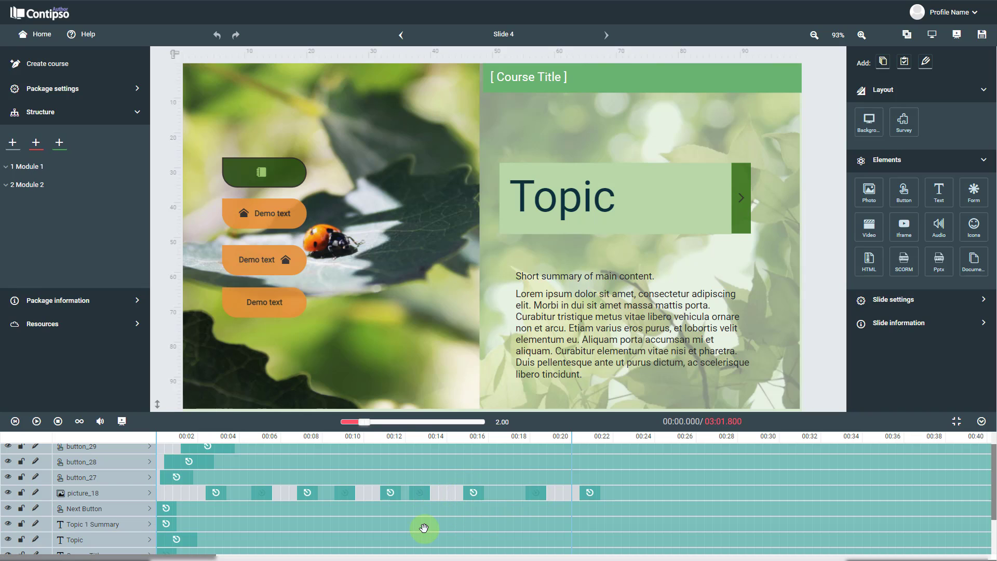
pyautogui.click(36, 422)
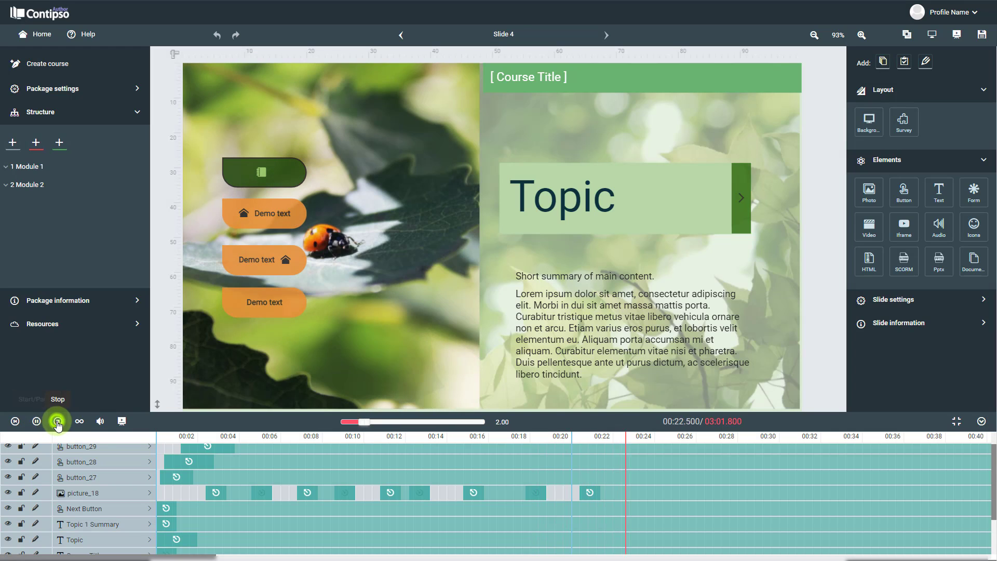
pyautogui.click(57, 421)
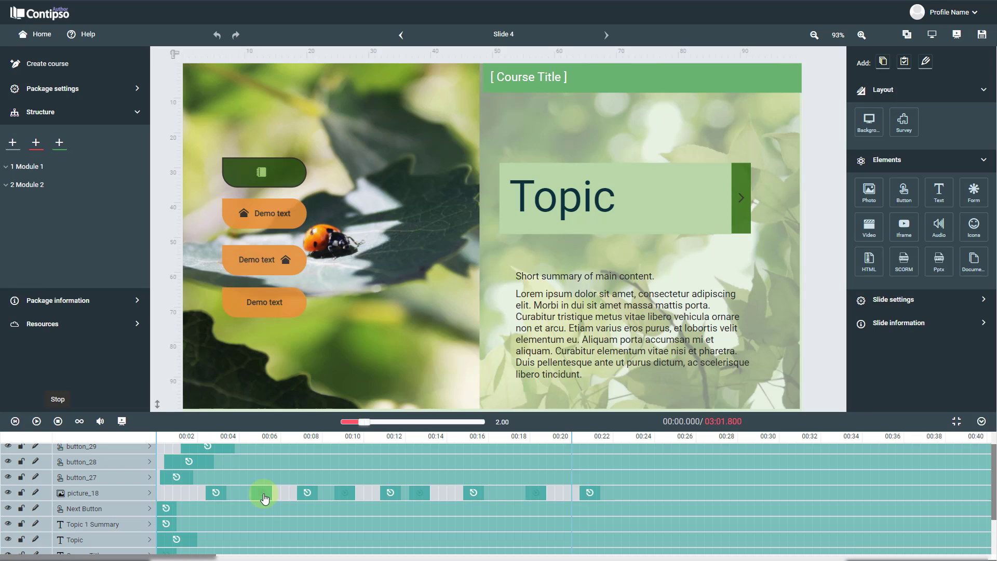
# Replace the first three display segments of picture_18 with one continuous segment from about 1.5 to 13 seconds
pyautogui.click(331, 493)
pyautogui.moveTo(330, 492)
pyautogui.mouseDown()
pyautogui.moveTo(291, 495)
pyautogui.moveTo(323, 492)
pyautogui.mouseUp()
pyautogui.doubleClick(405, 492)
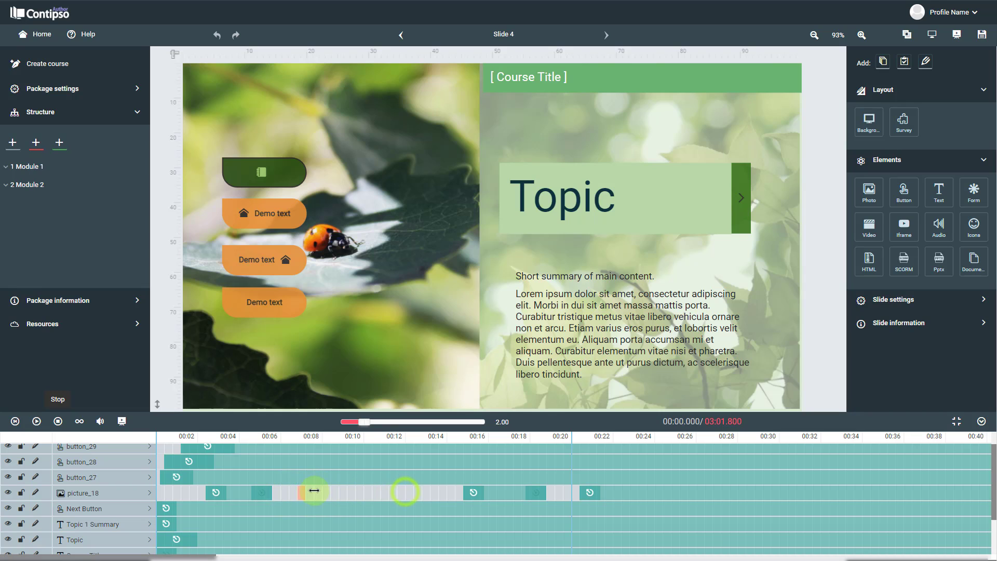
pyautogui.doubleClick(243, 491)
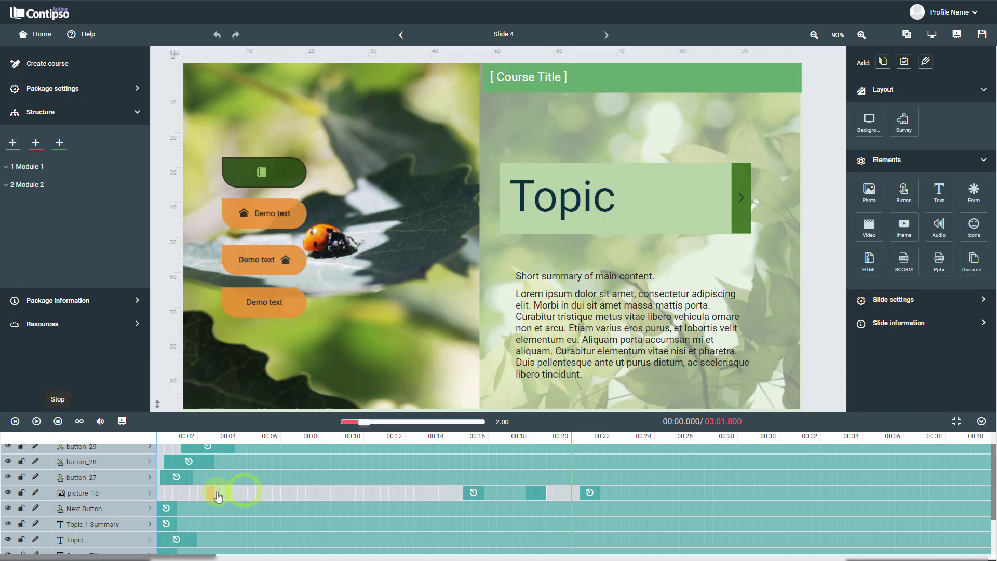
pyautogui.click(364, 496)
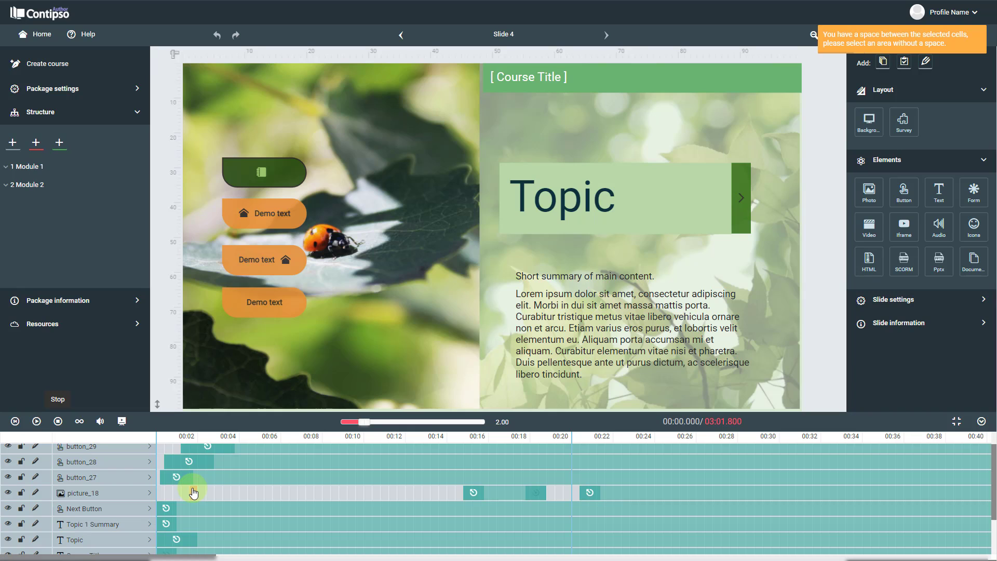
pyautogui.moveTo(194, 493); pyautogui.dragTo(423, 492)
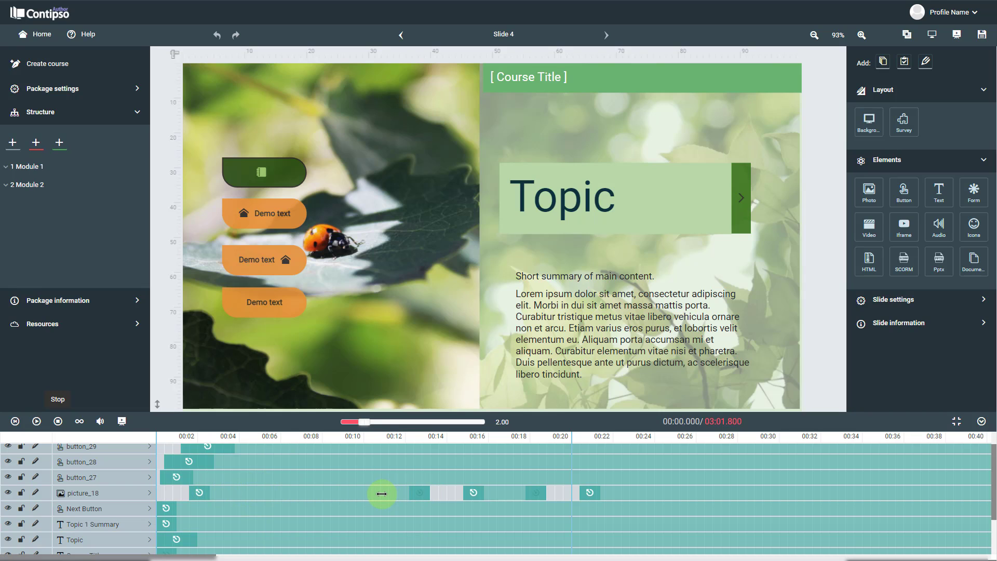